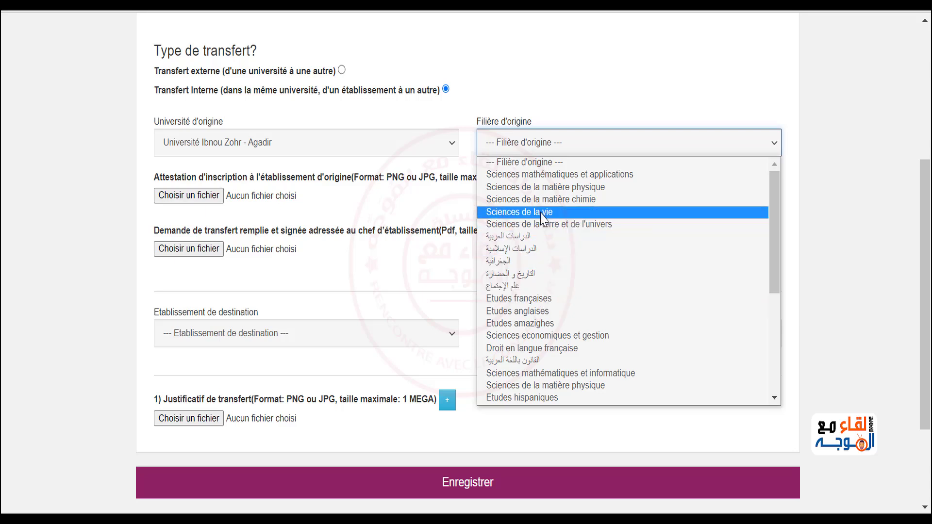
# Set the Filière d'origine to Etudes françaises and highlight the enrolment certificate's name and PNG format requirement
pyautogui.click(543, 299)
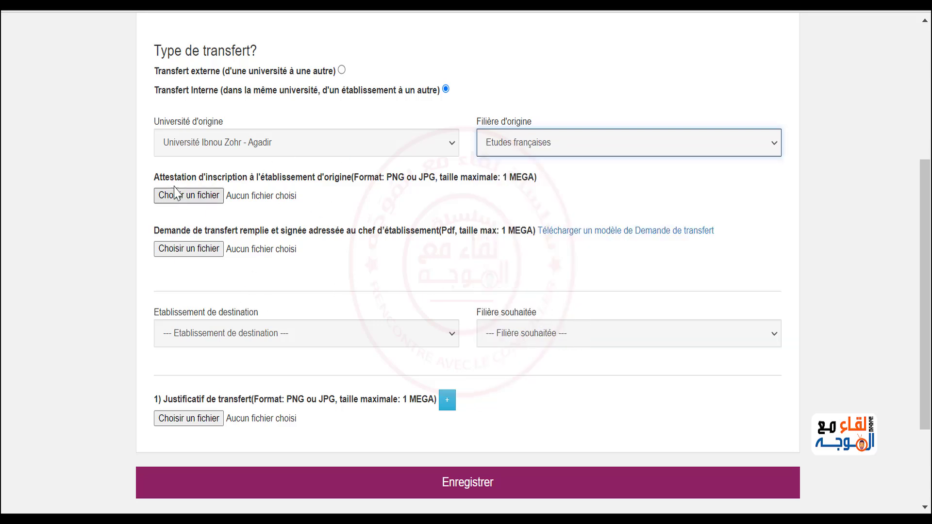
pyautogui.moveTo(154, 177); pyautogui.dragTo(365, 182)
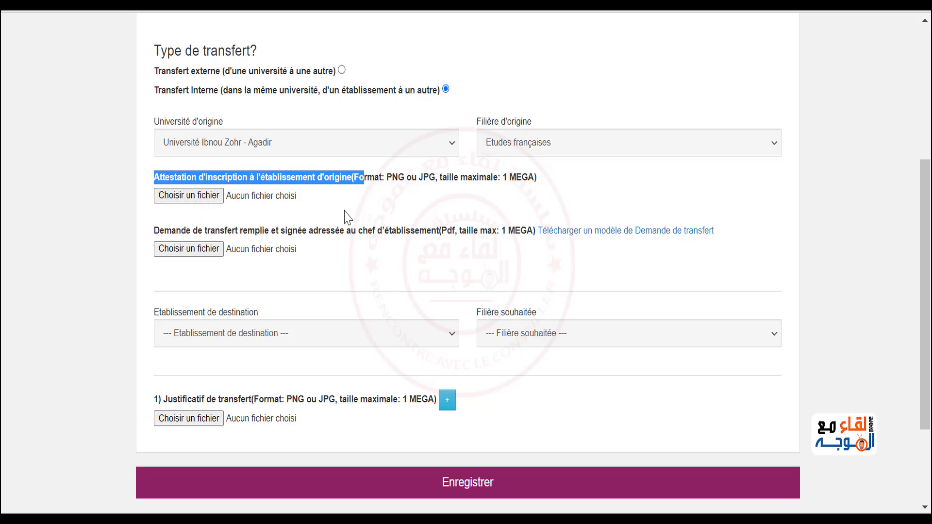
pyautogui.click(386, 193)
pyautogui.moveTo(390, 173)
pyautogui.mouseDown()
pyautogui.moveTo(422, 179)
pyautogui.moveTo(405, 181)
pyautogui.mouseUp()
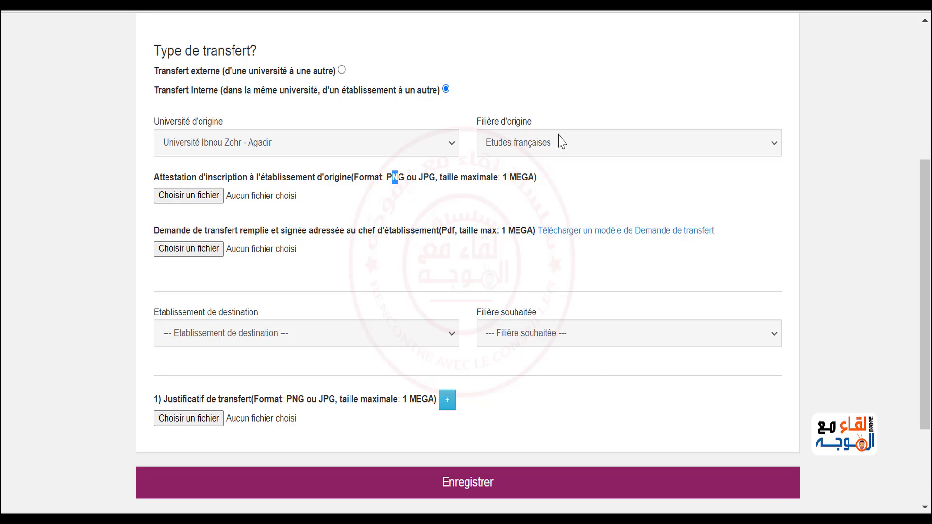
# Choose FACULTÉ DES SCIENCES JURIDIQUES ECONOMIQUES ET SOCIALES-AIT MELOUL as destination, with القانون- اللغة العربية as the Filière souhaitée
pyautogui.click(333, 336)
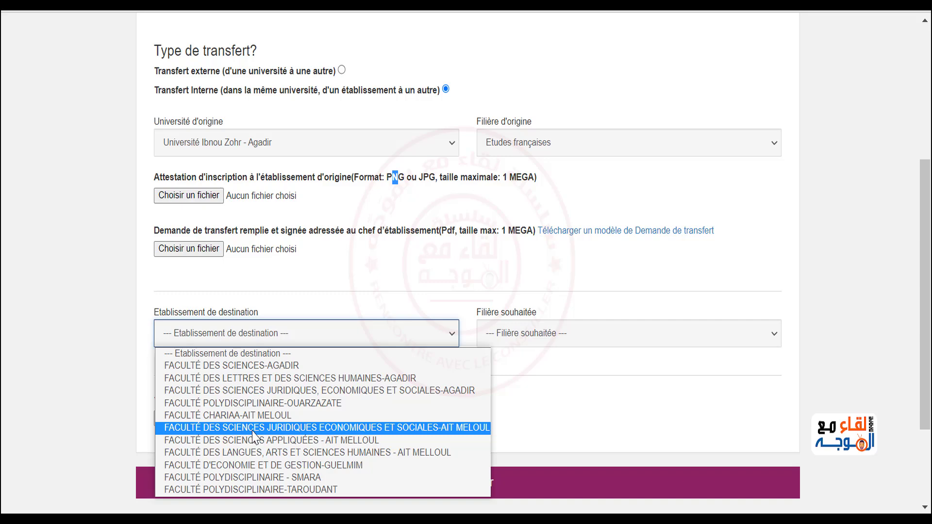
pyautogui.click(270, 429)
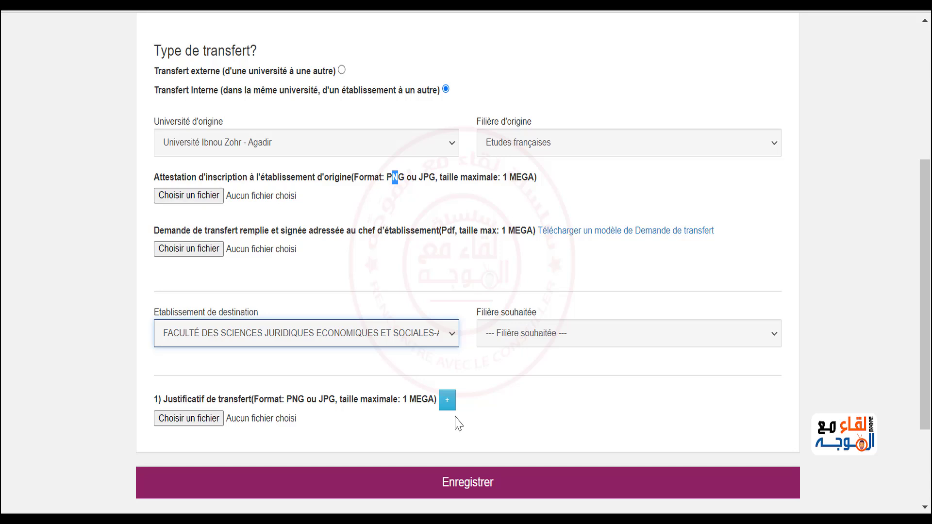
pyautogui.click(580, 328)
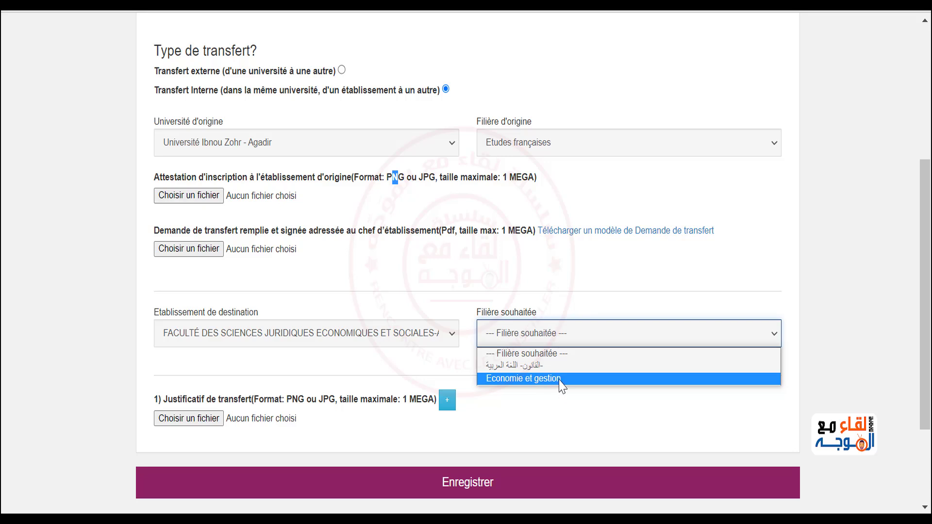
pyautogui.click(516, 371)
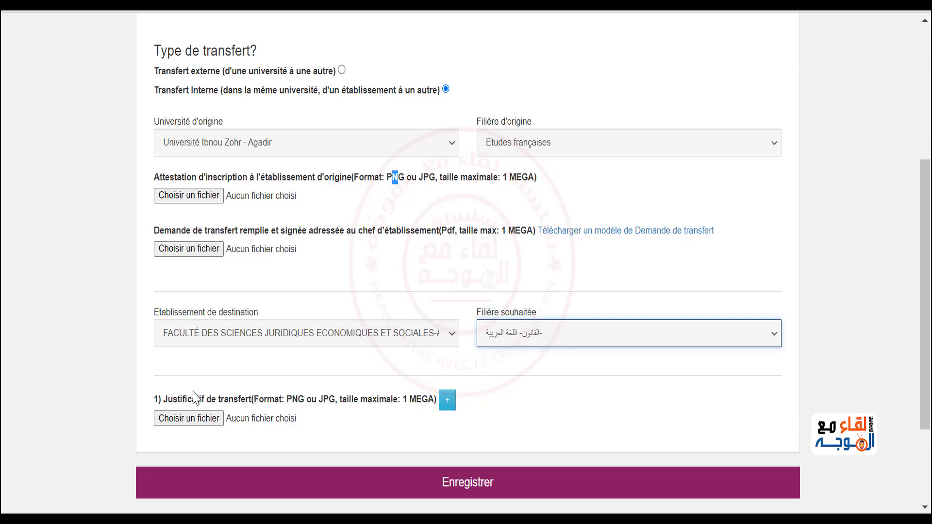
# Add a second and a third Justificatif de transfert upload field to the form
pyautogui.click(446, 405)
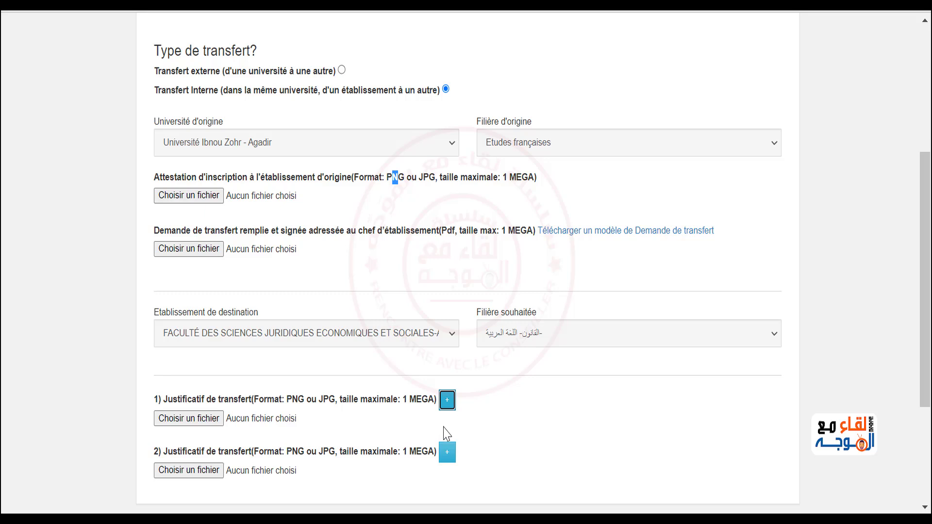
pyautogui.click(300, 399)
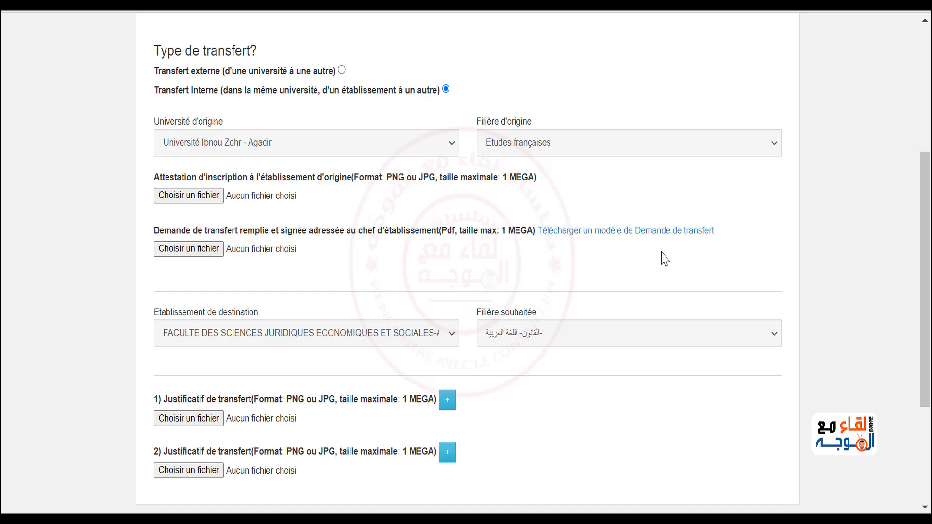
pyautogui.scroll(-2, 369, 335)
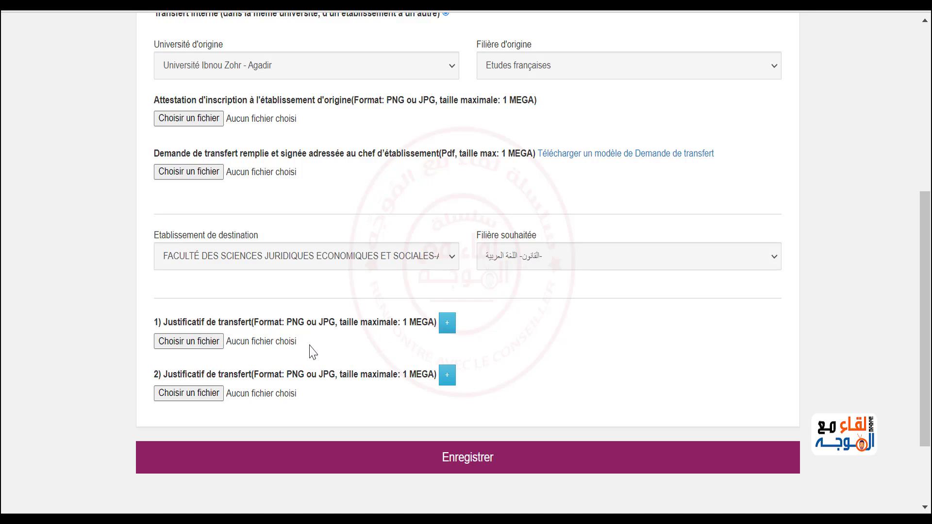
pyautogui.click(447, 376)
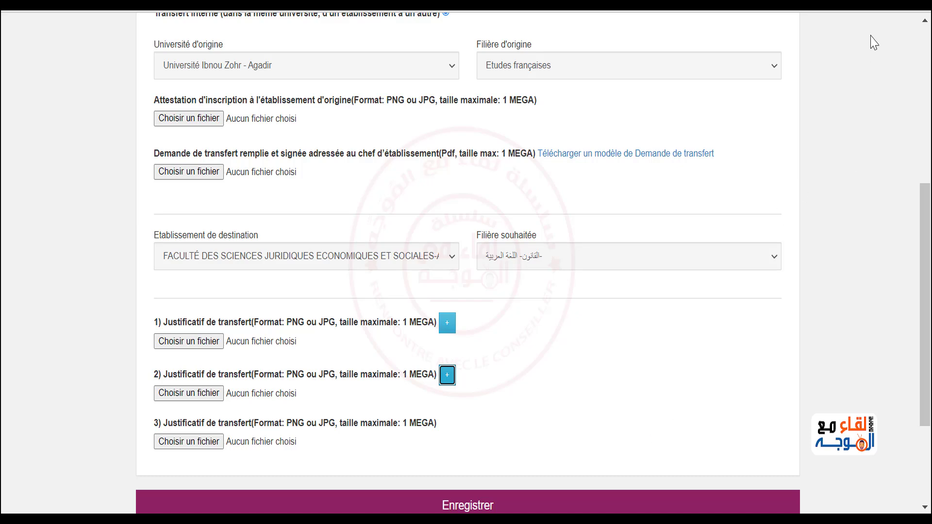
# Switch the transfer type to Transfert externe and set the Université d'origine to Université Sidi Mohammed Ben Abdellah - Fès
pyautogui.press('F5')
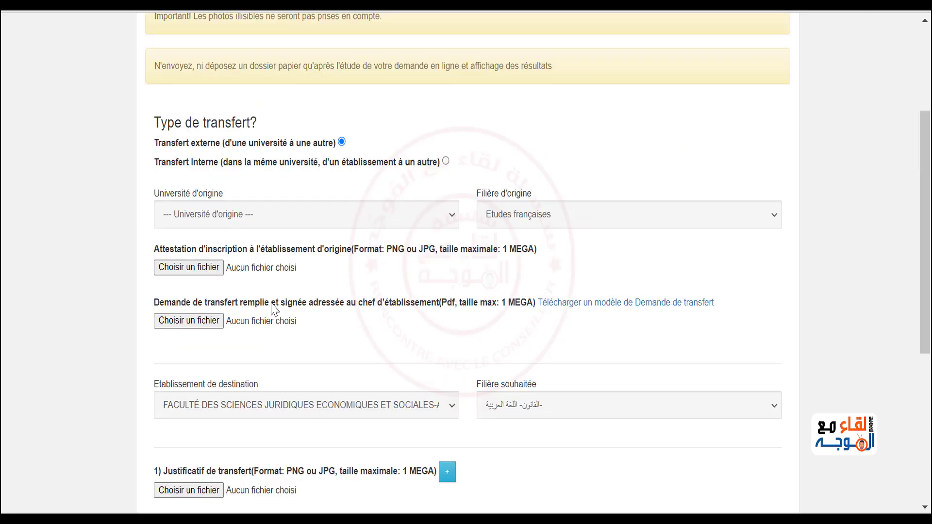
pyautogui.click(270, 216)
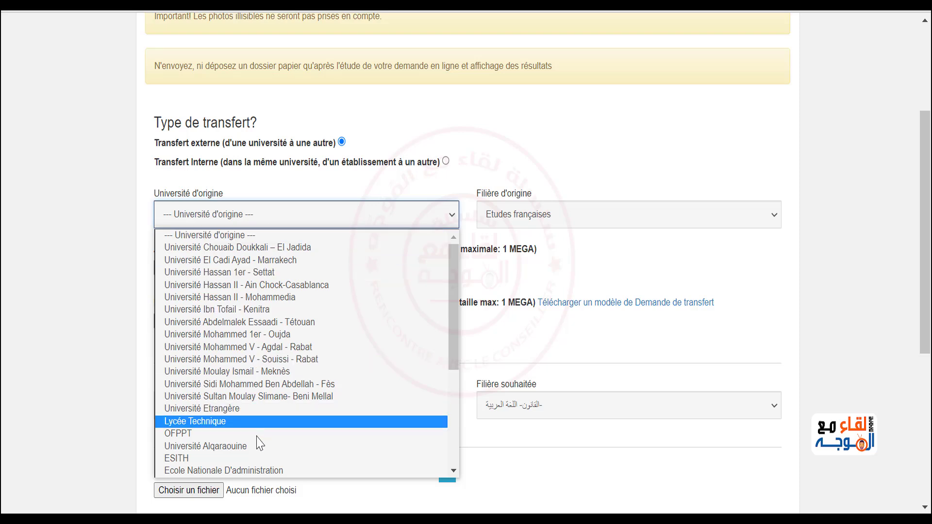
pyautogui.click(262, 384)
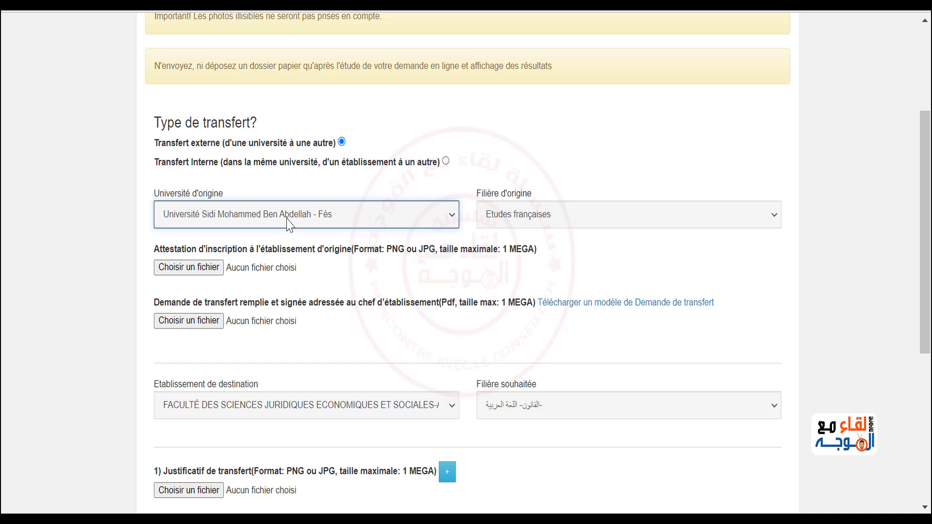
# Set the Filière d'origine to Sciences mathématiques et applications and review the upload requirements for the enrolment certificate and signed transfer request
pyautogui.click(514, 222)
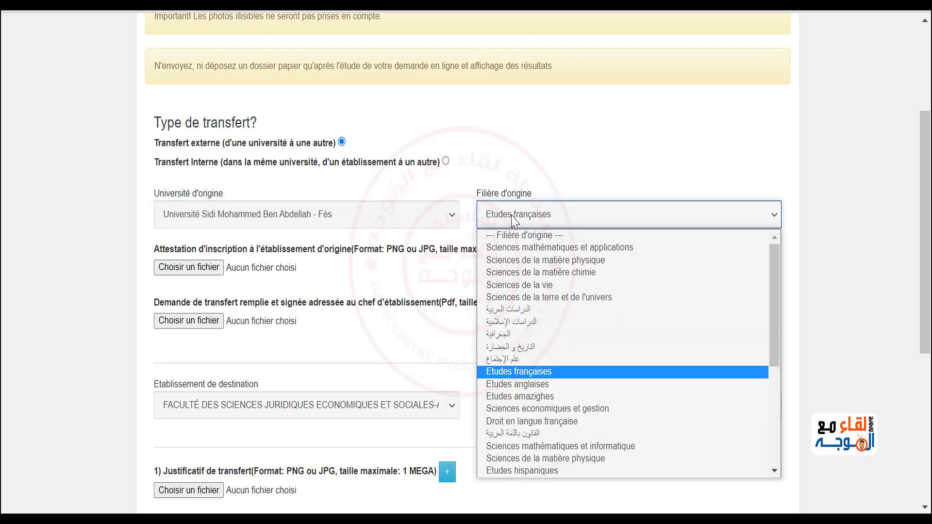
pyautogui.click(591, 248)
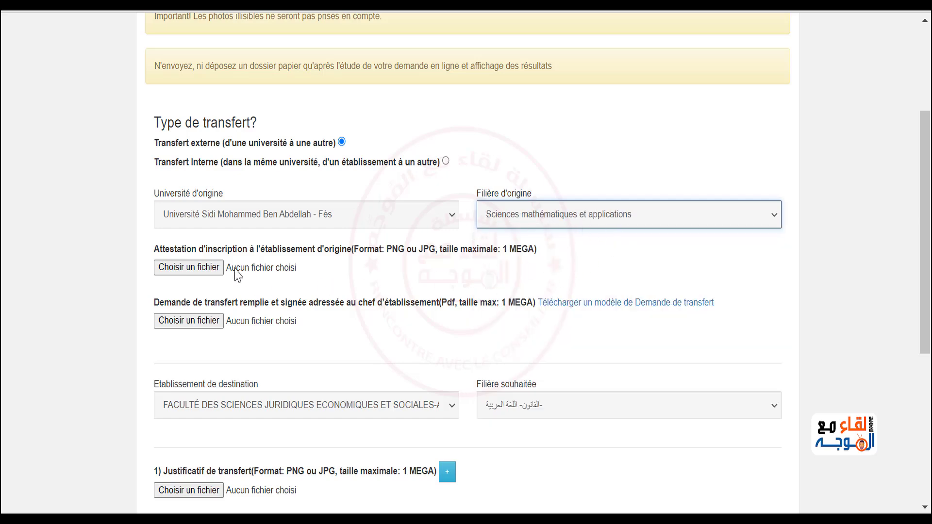
pyautogui.moveTo(155, 248); pyautogui.dragTo(351, 247)
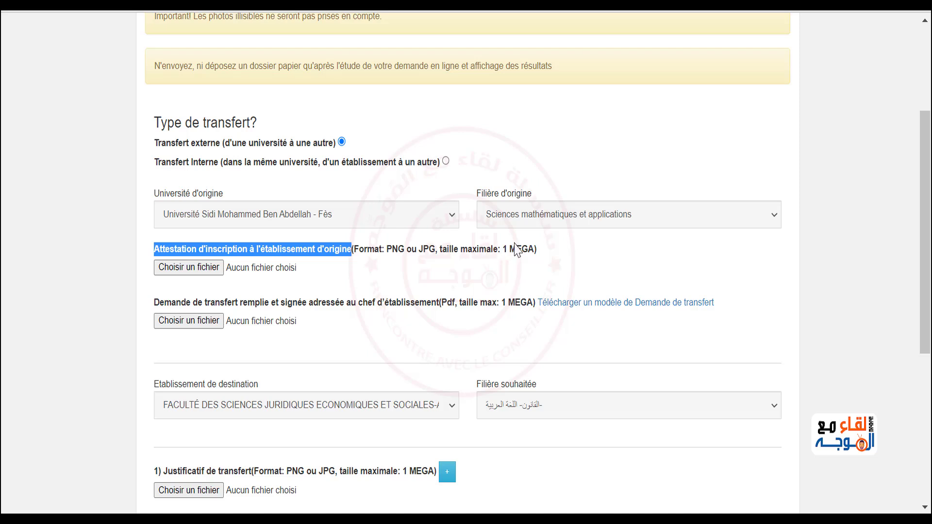
pyautogui.moveTo(387, 250); pyautogui.dragTo(397, 251)
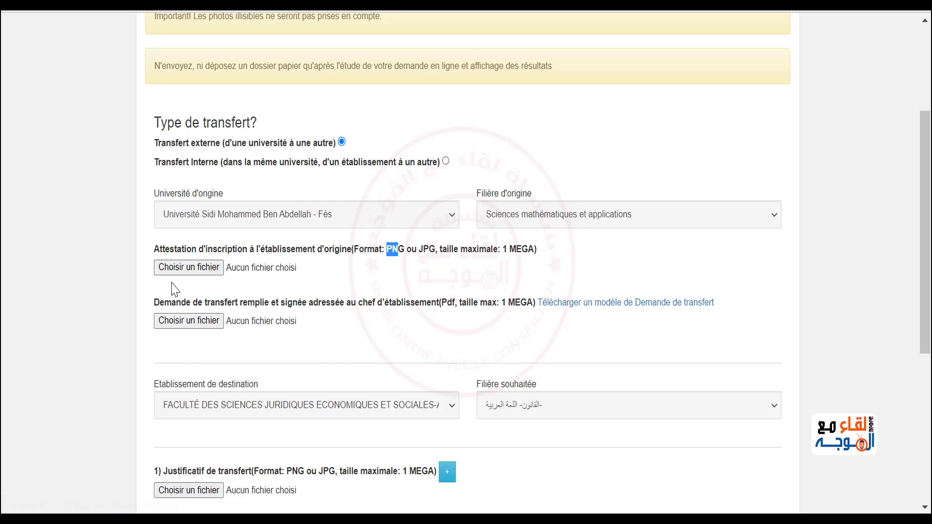
pyautogui.moveTo(171, 302); pyautogui.dragTo(309, 303)
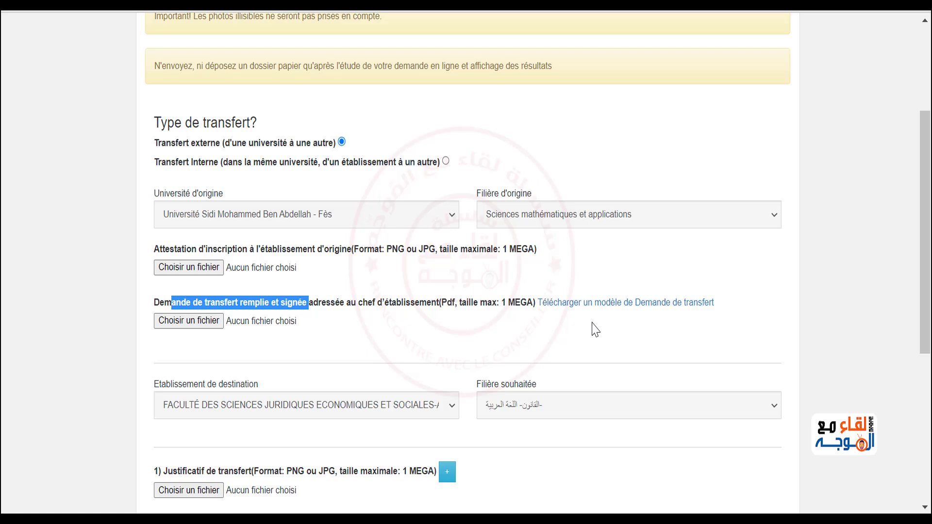
pyautogui.click(436, 325)
# Set the Etablissement de destination to FACULTÉ DES SCIENCES-AGADIR and the Filière souhaitée to Sciences mathématiques et informatique
pyautogui.scroll(-2, 435, 338)
pyautogui.click(348, 325)
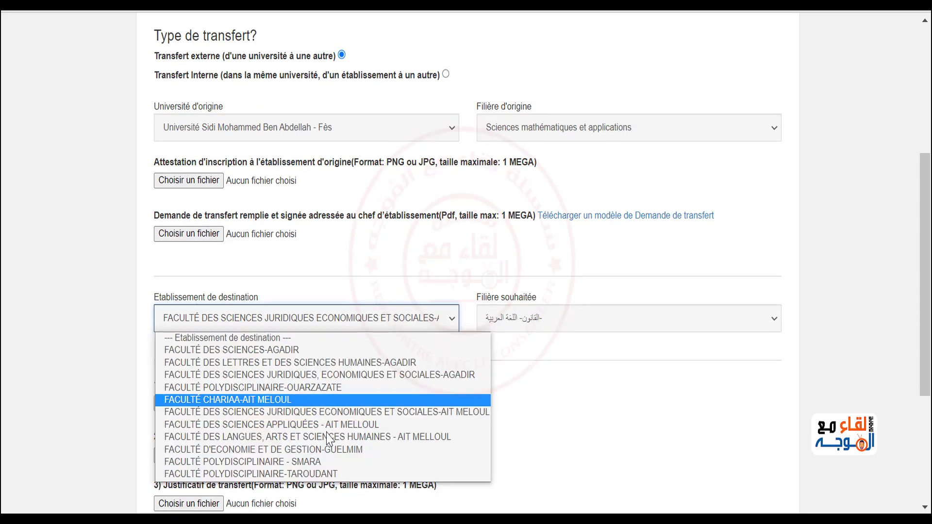
pyautogui.click(279, 351)
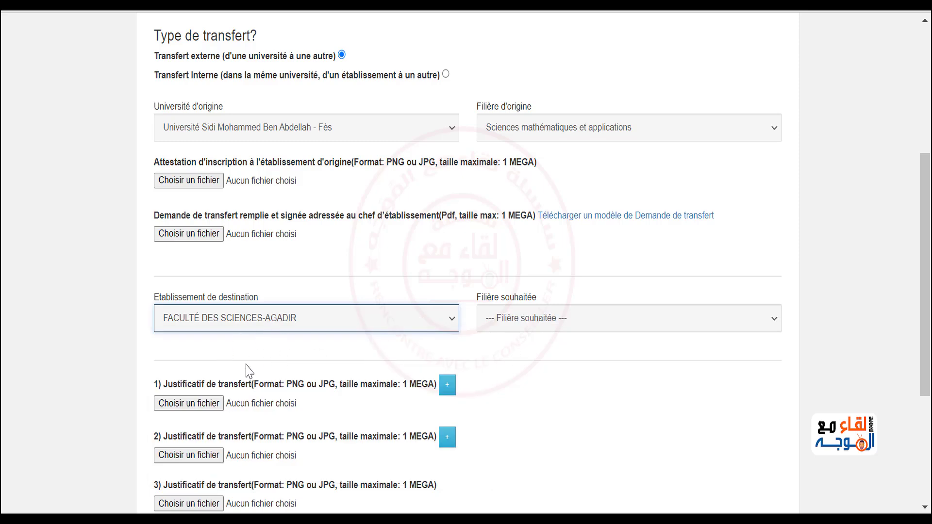
pyautogui.click(567, 319)
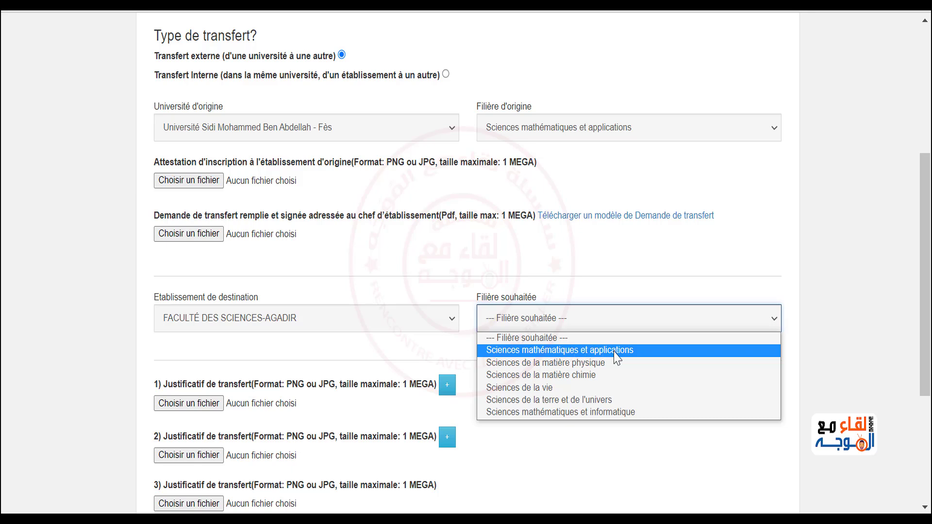
pyautogui.click(615, 352)
pyautogui.click(581, 324)
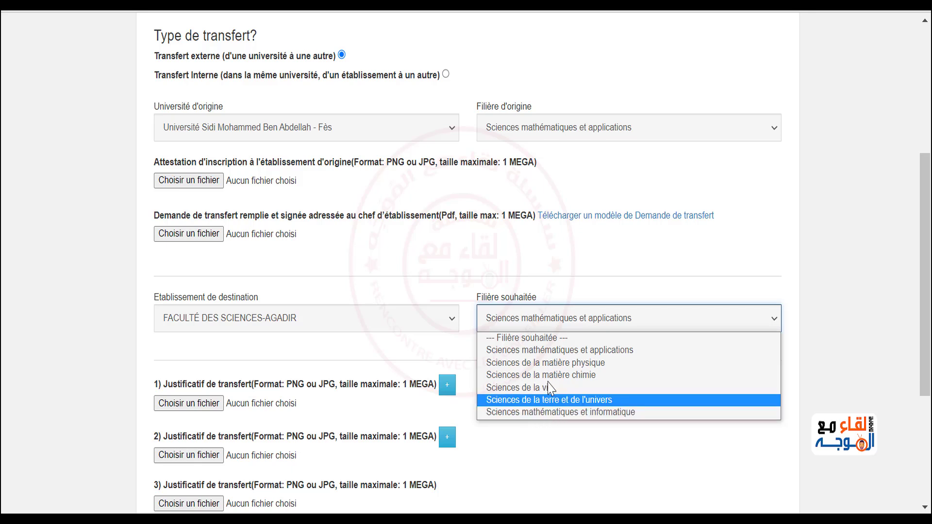
pyautogui.click(552, 412)
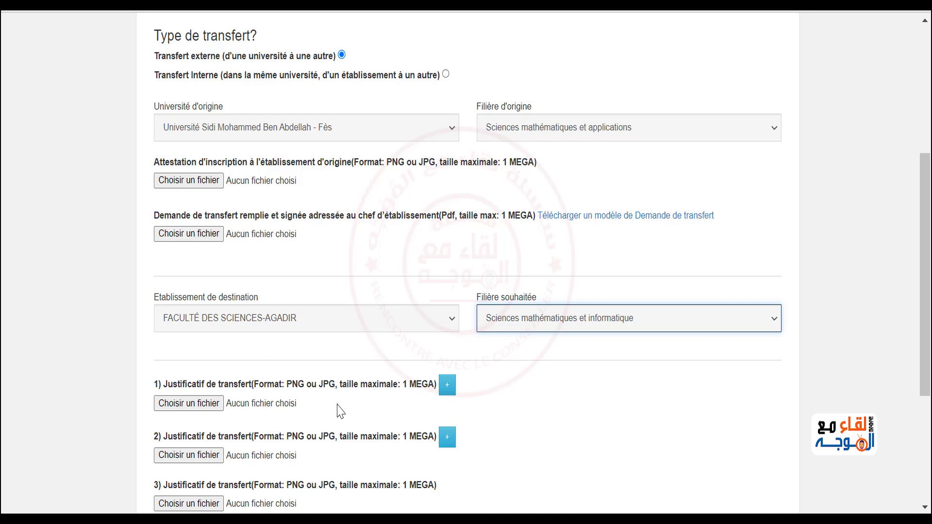
# Download the Demande de transfert template and open the demande_de_transfert.docx file in Word
pyautogui.scroll(-3, 339, 411)
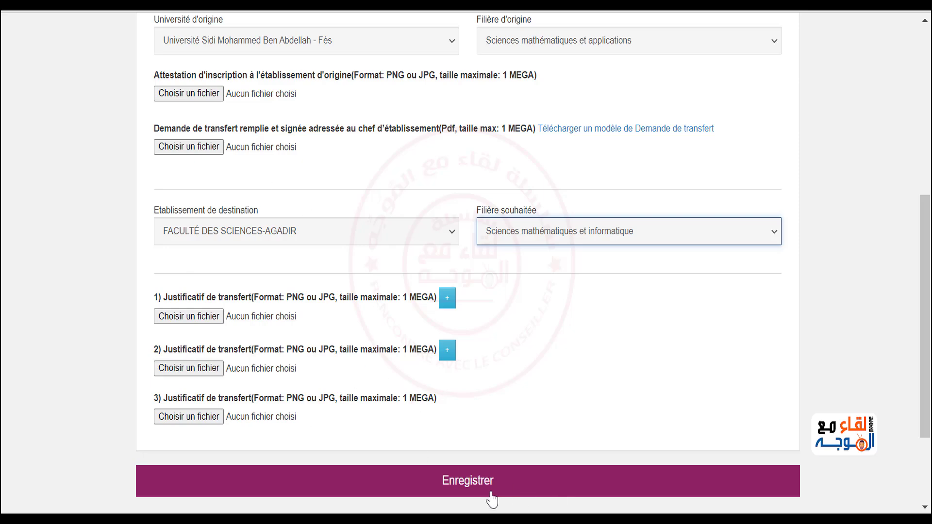
pyautogui.scroll(2, 516, 475)
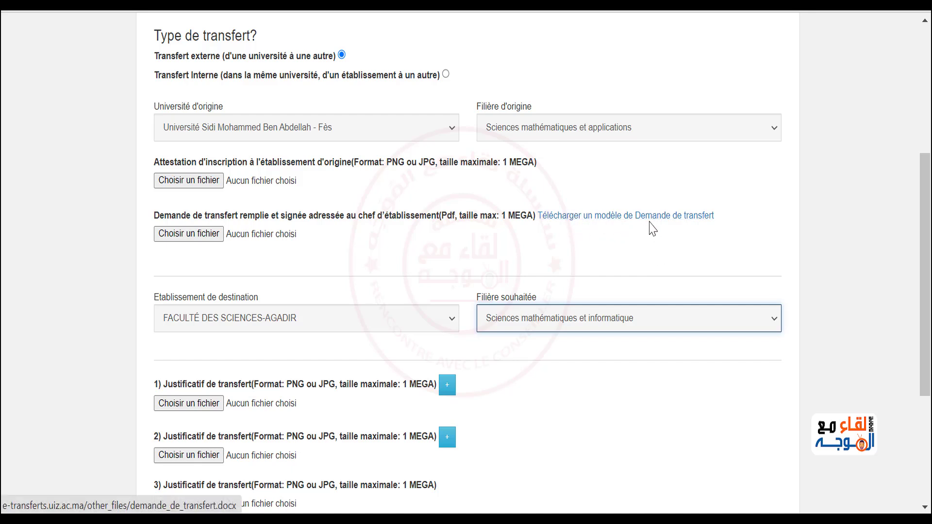
pyautogui.click(608, 219)
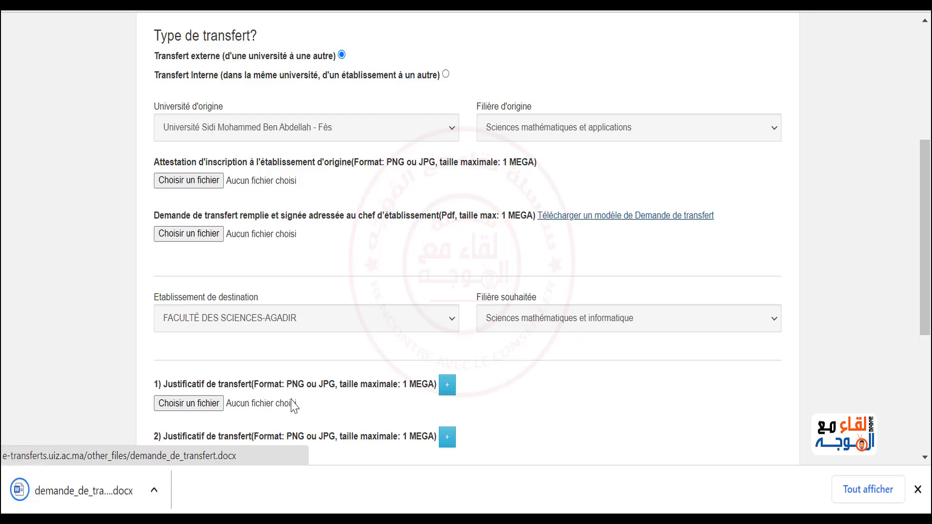
pyautogui.click(97, 491)
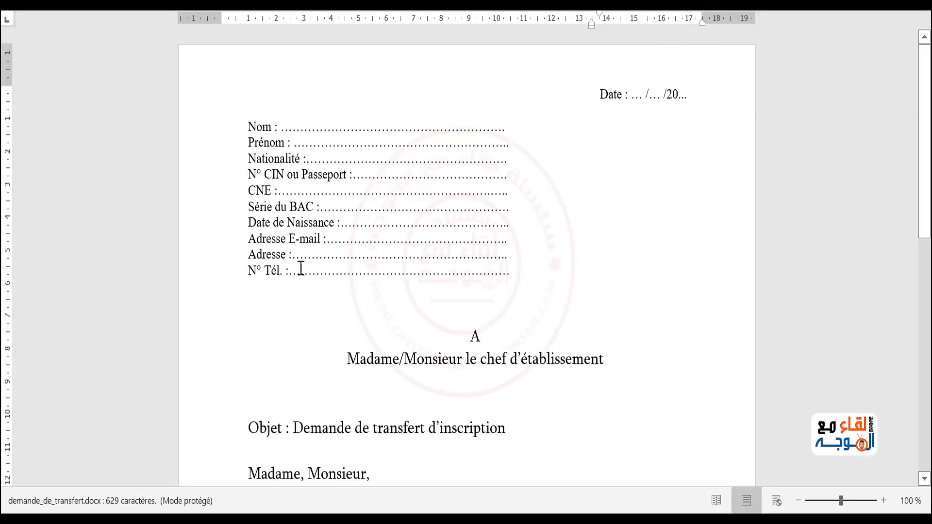
# Read through the transfer request letter template and dismiss the Office activation dialog
pyautogui.scroll(-5, 443, 301)
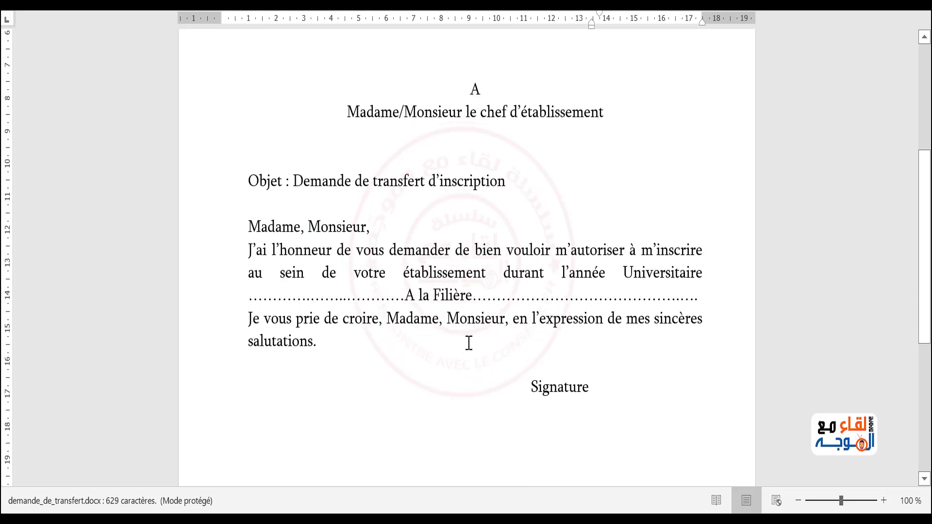
pyautogui.scroll(5, 644, 341)
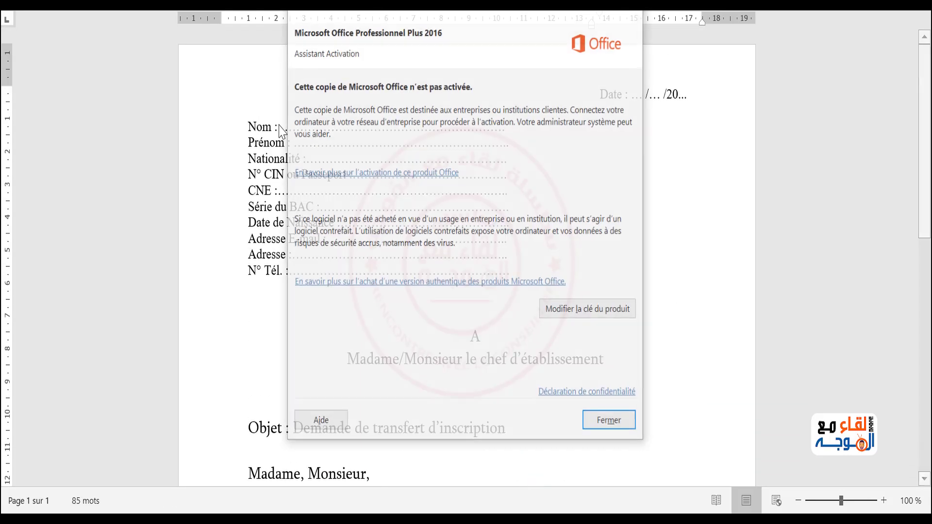
pyautogui.click(610, 421)
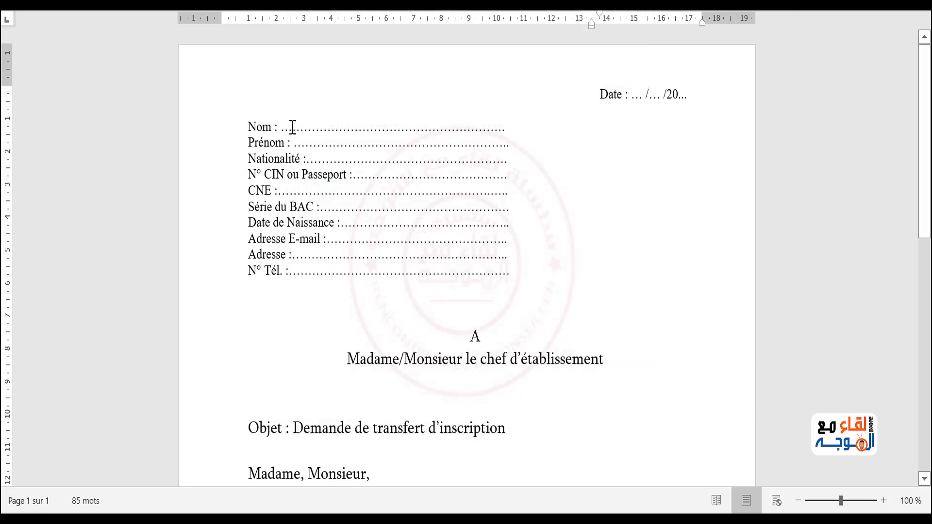